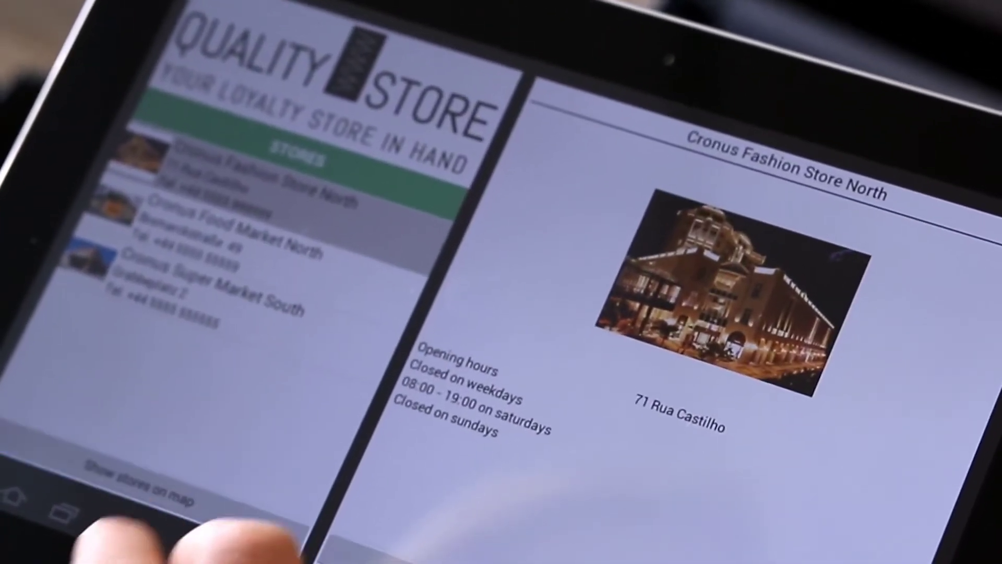
- Show the store locations on the city map and zoom in on the central streets
left_click(140, 481)
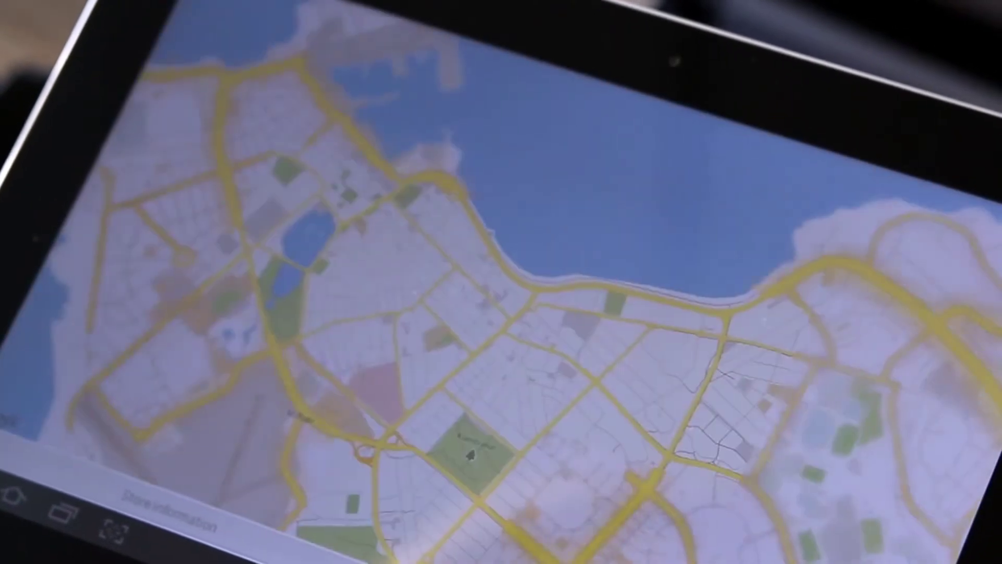
left_click_drag(717, 537, 582, 448)
scroll(548, 353, "up", 3)
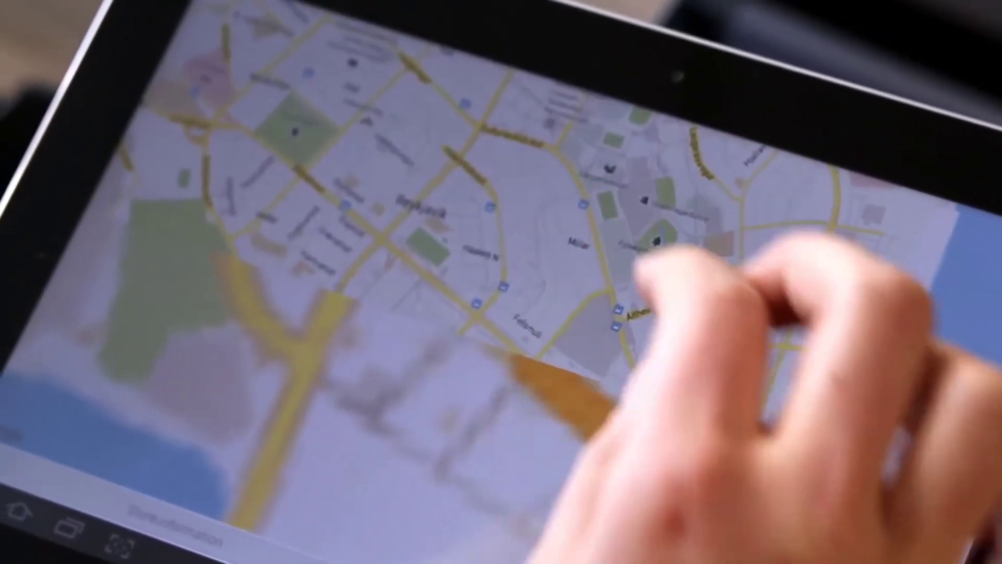